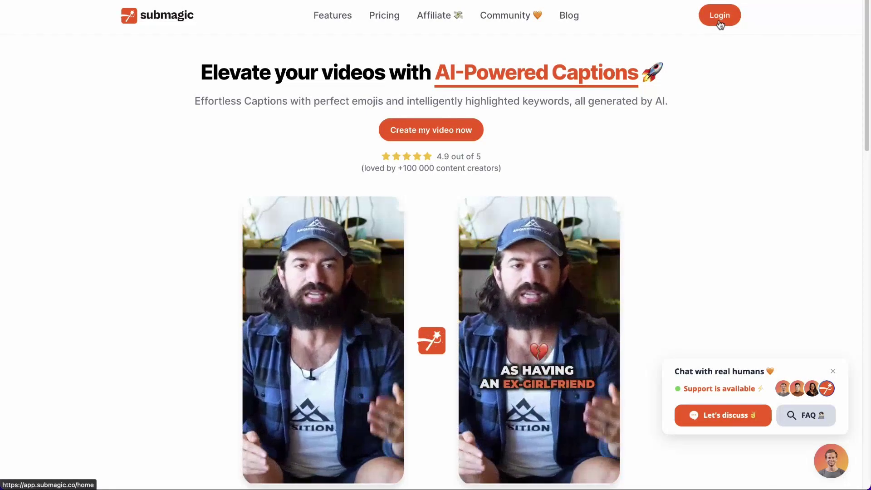
Log in, start a new project and drop tibo.mp4 onto the upload area
left_click(720, 25)
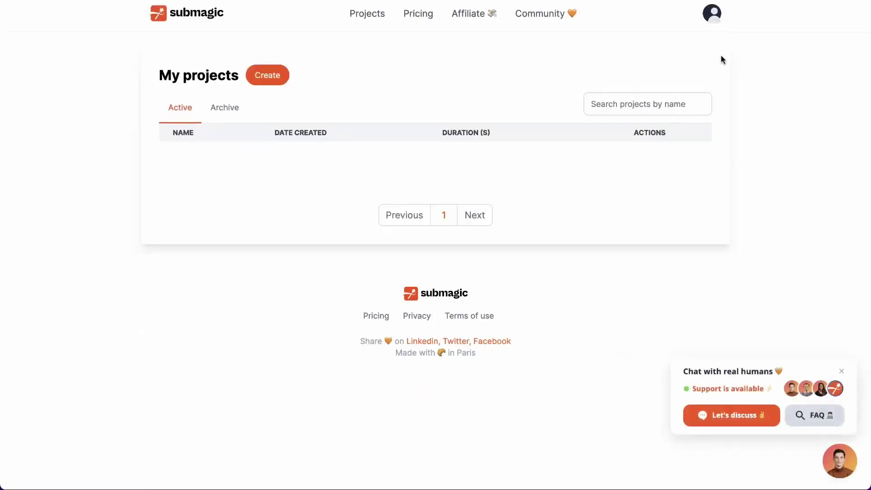
left_click(278, 76)
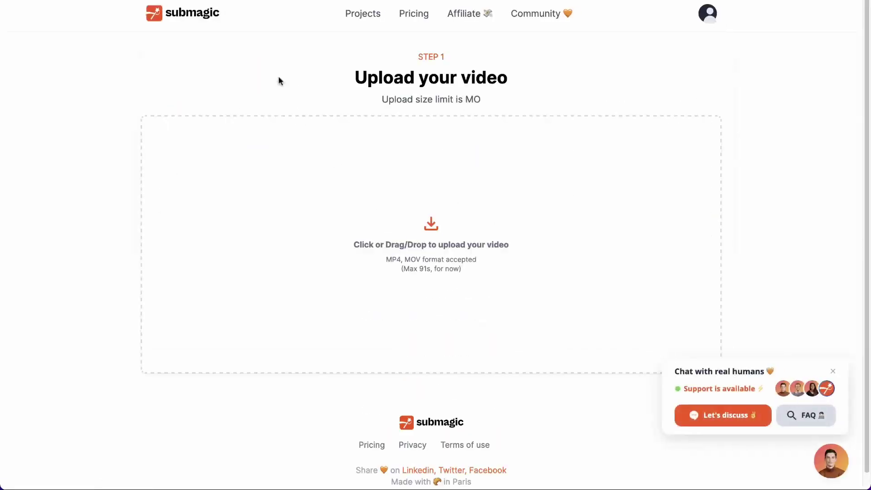
left_click_drag(868, 146, 796, 146)
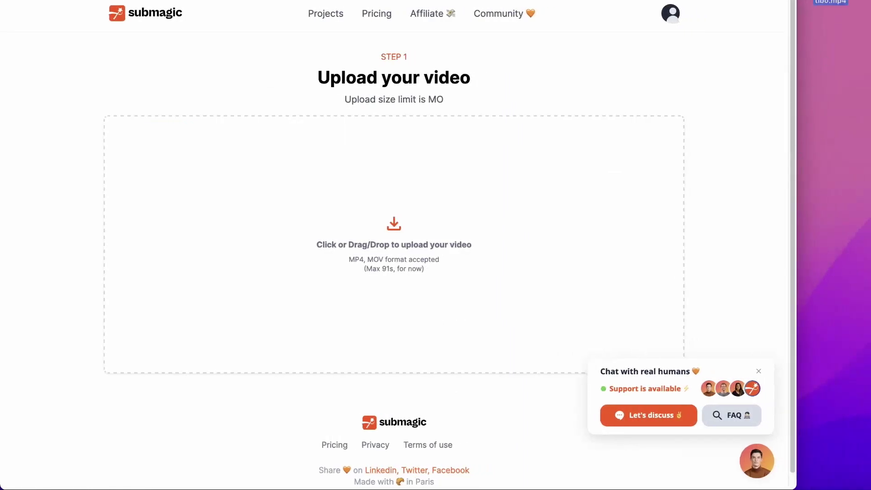
left_click_drag(830, 68, 407, 232)
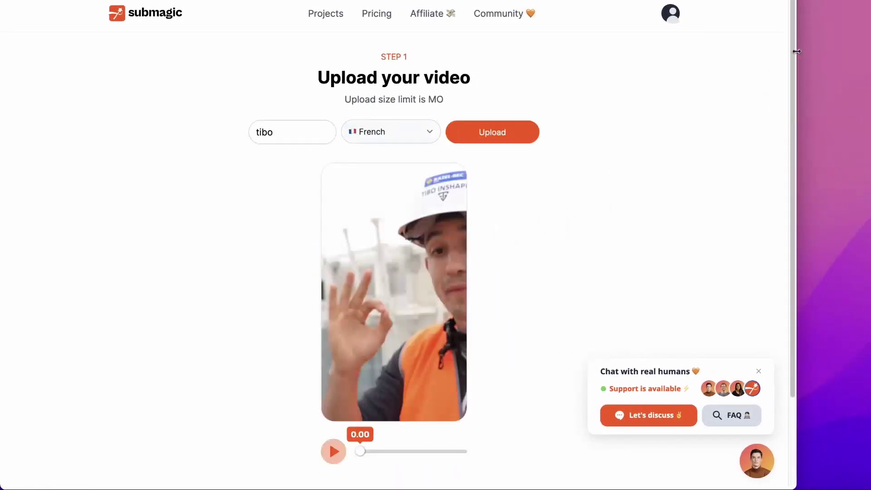
left_click_drag(796, 51, 869, 55)
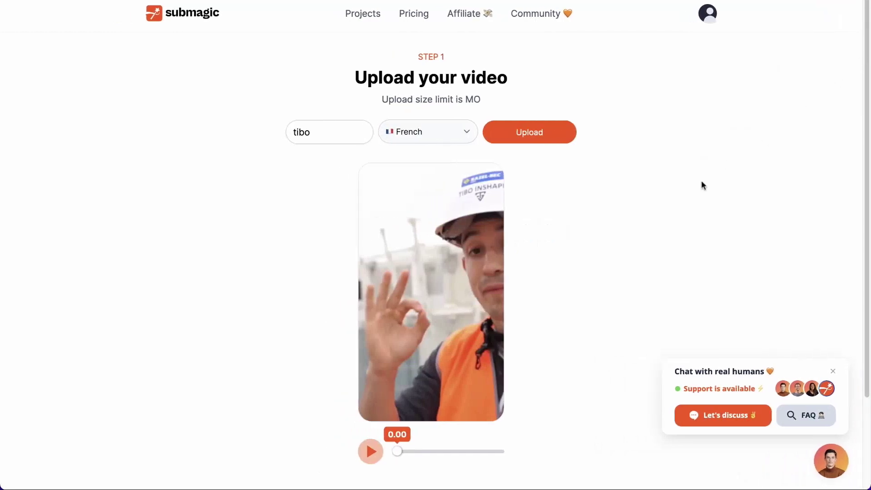
Keep the project name tibo, choose French as caption language, and upload
left_click(338, 127)
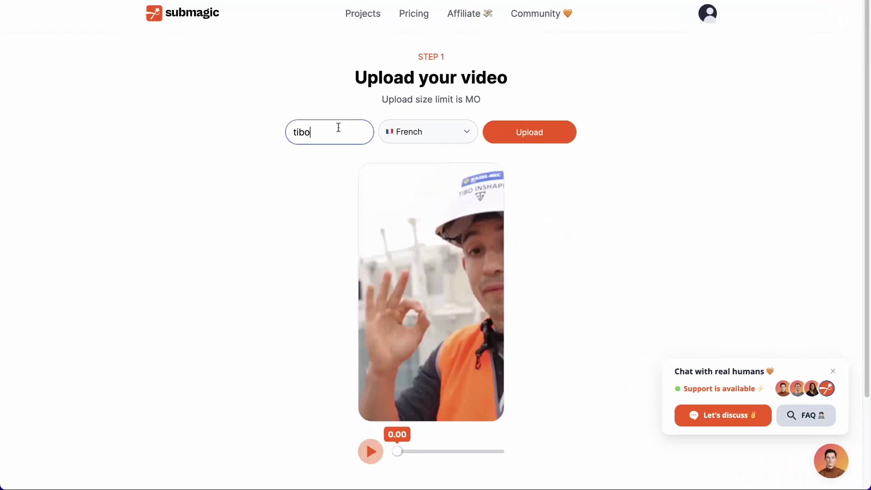
left_click(426, 131)
scroll(469, 126, "down", 10)
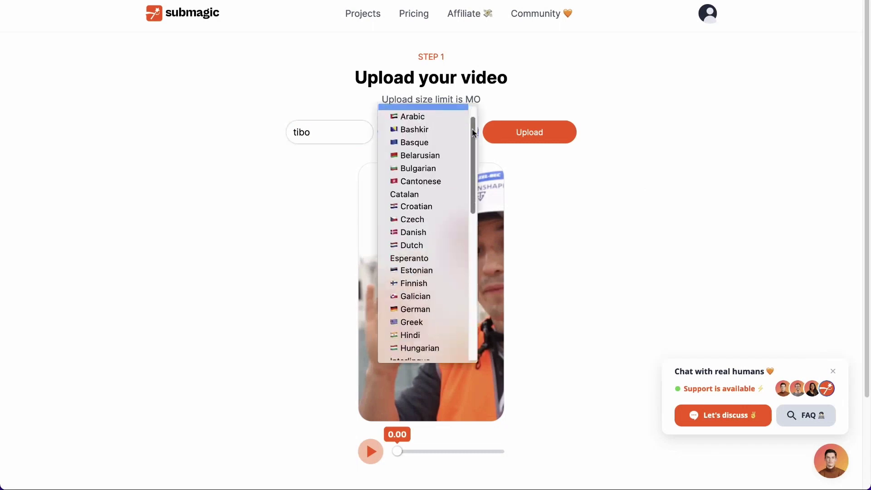
scroll(465, 243, "up", 10)
left_click(426, 126)
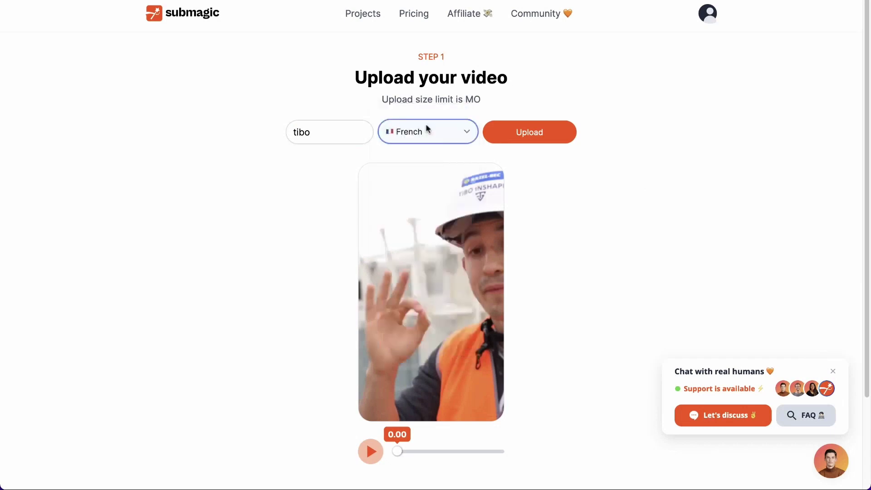
left_click(542, 123)
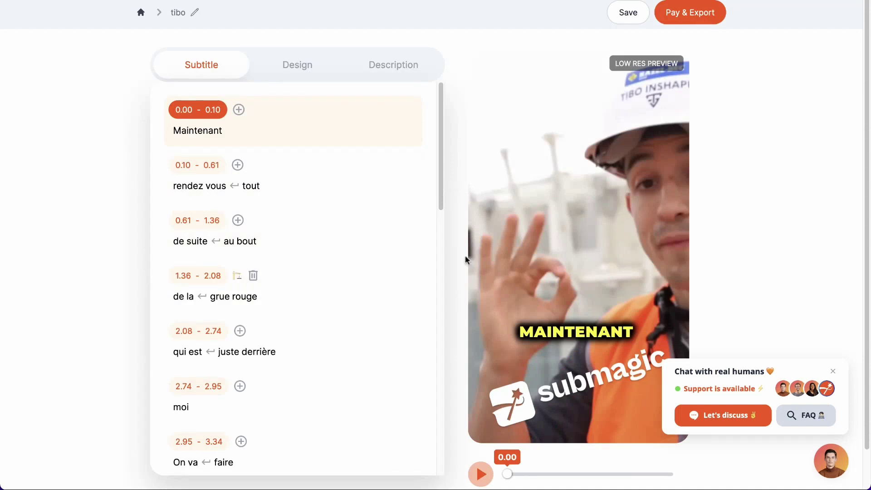
Play the captioned tibo preview through to its 13.65 s end to review the subtitles
left_click(479, 476)
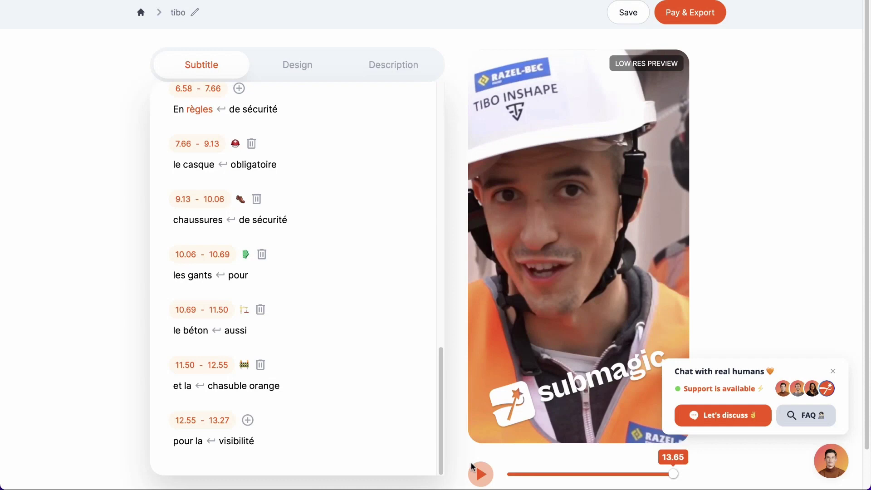
Delete the word En from the 6.58–7.66 subtitle line
left_click_drag(440, 422, 443, 353)
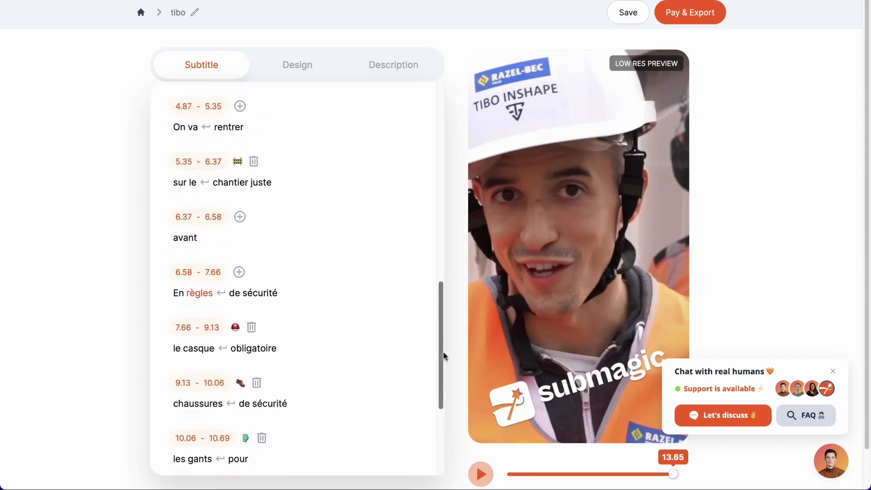
left_click(179, 299)
double_click(184, 131)
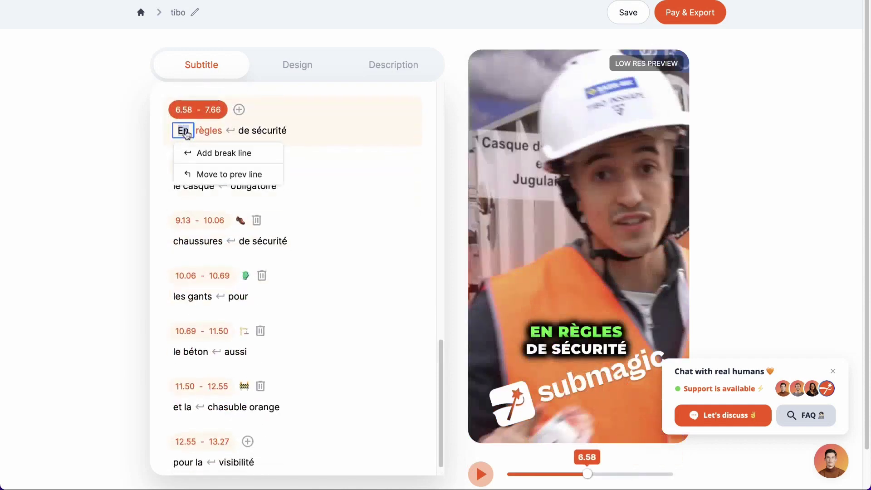
key("BackSpace")
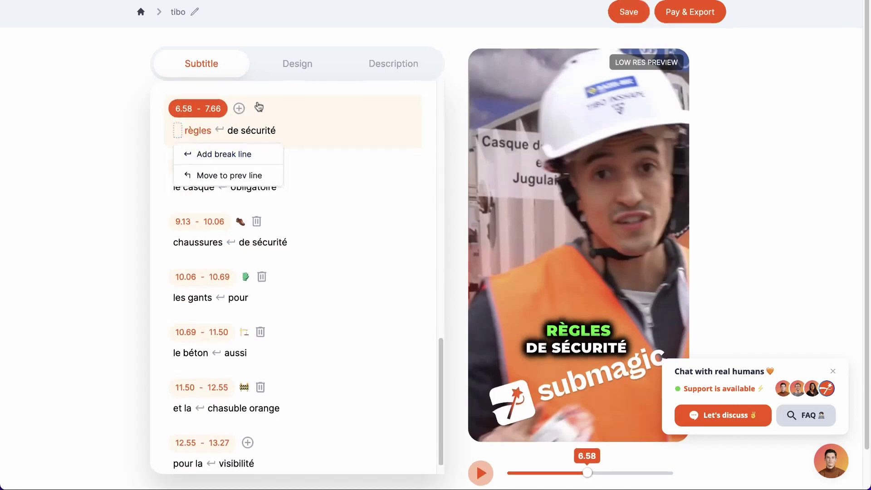
Open the emoji picker for that subtitle and close it without adding an emoji
left_click(239, 110)
left_click(239, 109)
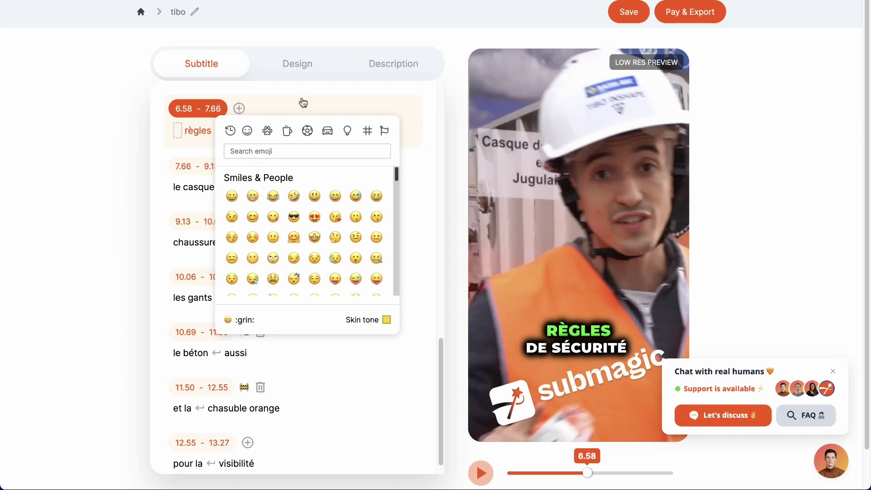
left_click(301, 102)
scroll(309, 140, "up", 15)
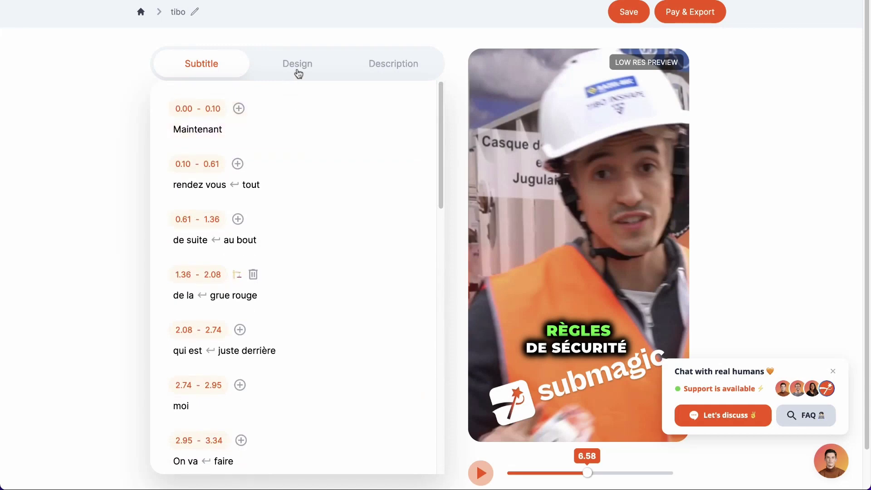
Try Cleancut, return to Hormozi 2, set subtitle size 31, and generate the AI description with hashtags
left_click(297, 72)
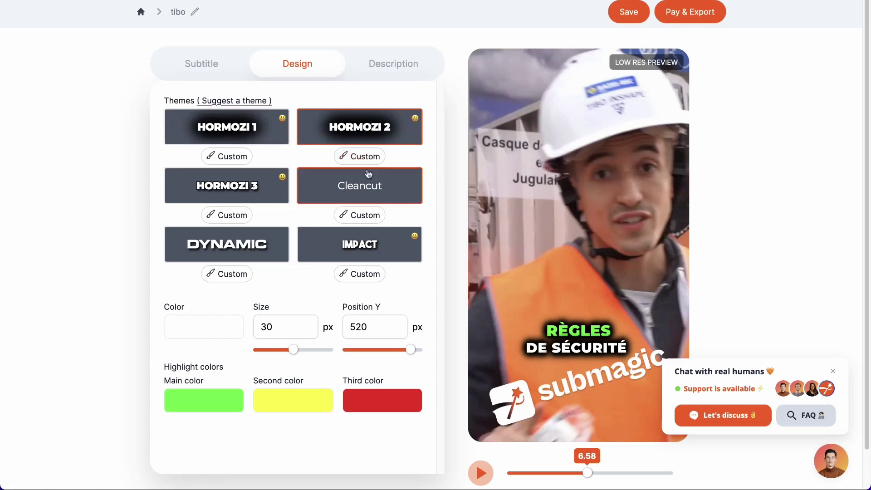
left_click(328, 194)
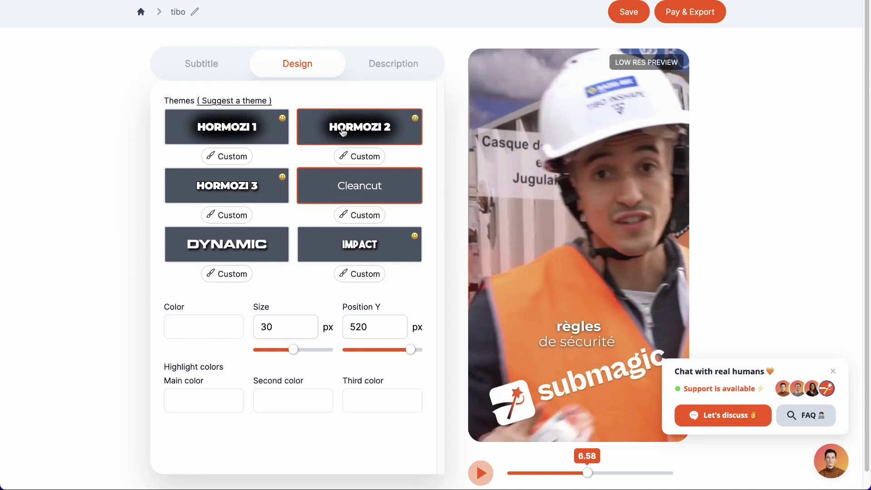
left_click(344, 132)
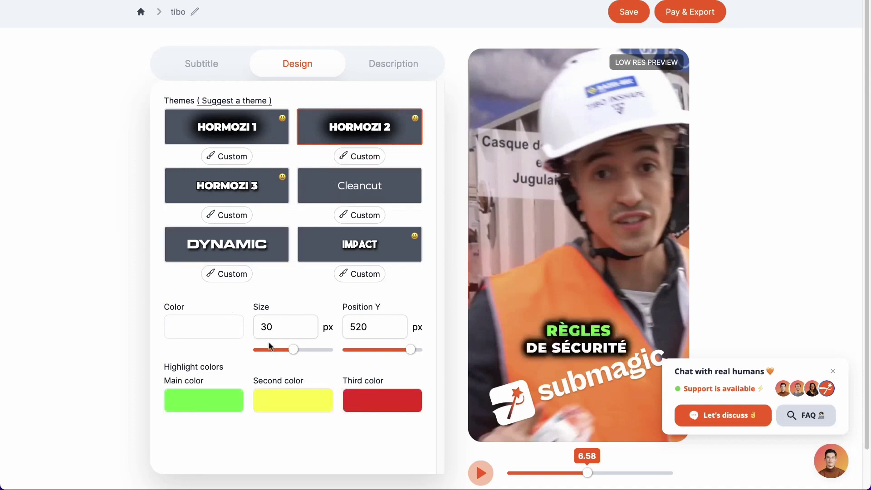
mouse_move(294, 349)
left_mouse_down()
mouse_move(312, 351)
mouse_move(298, 350)
left_mouse_up()
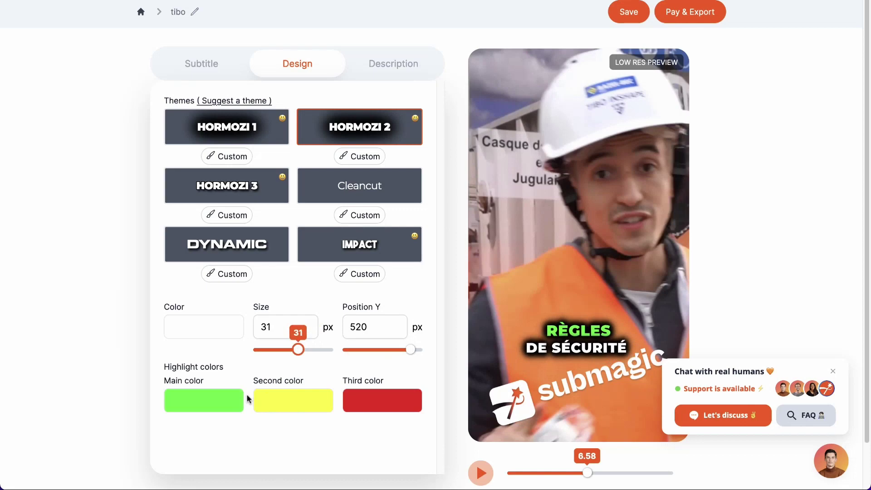
left_click(396, 64)
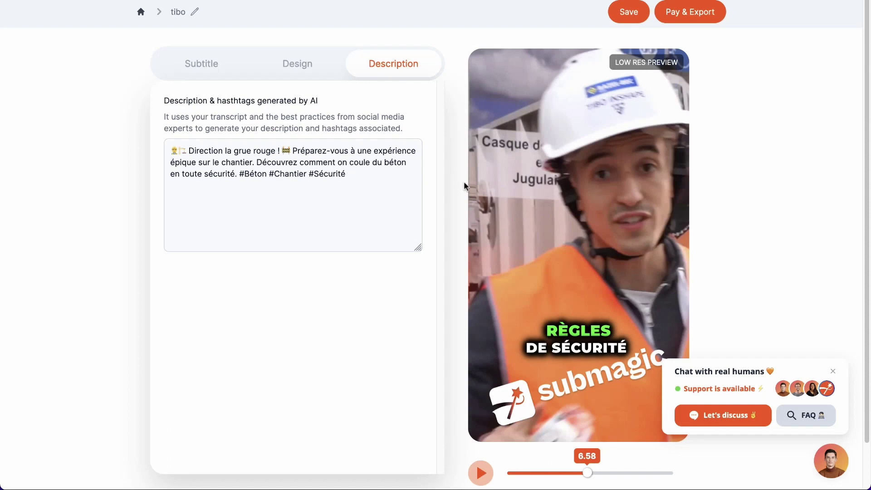
Save the tibo project and go to Pay & Export to see pricing plans
left_click(629, 11)
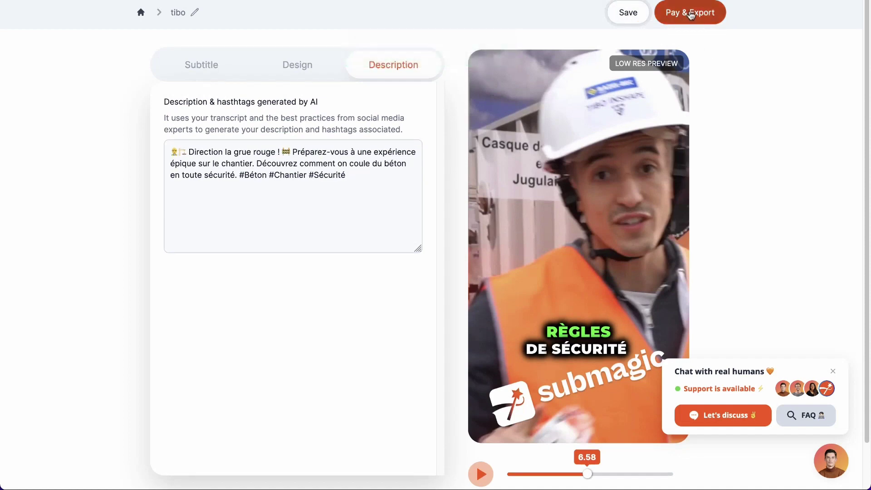
left_click(690, 14)
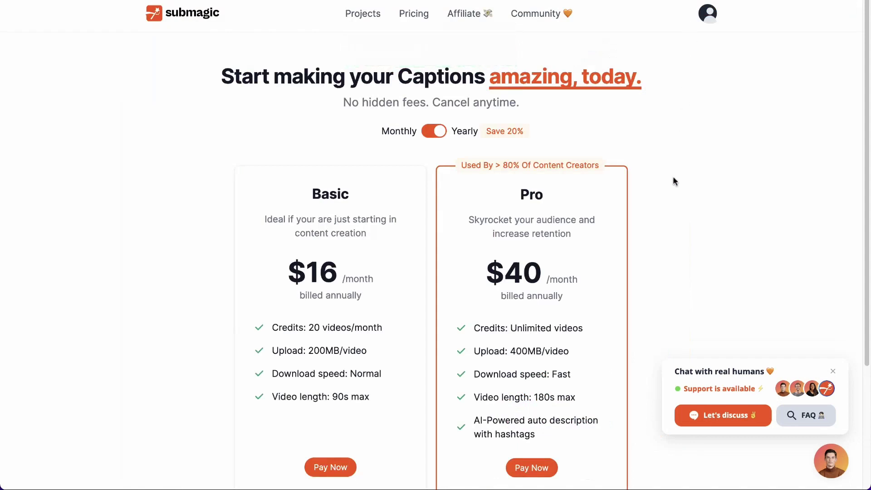
Switch the pricing page to monthly billing
scroll(673, 181, "down", 2)
scroll(673, 181, "up", 1)
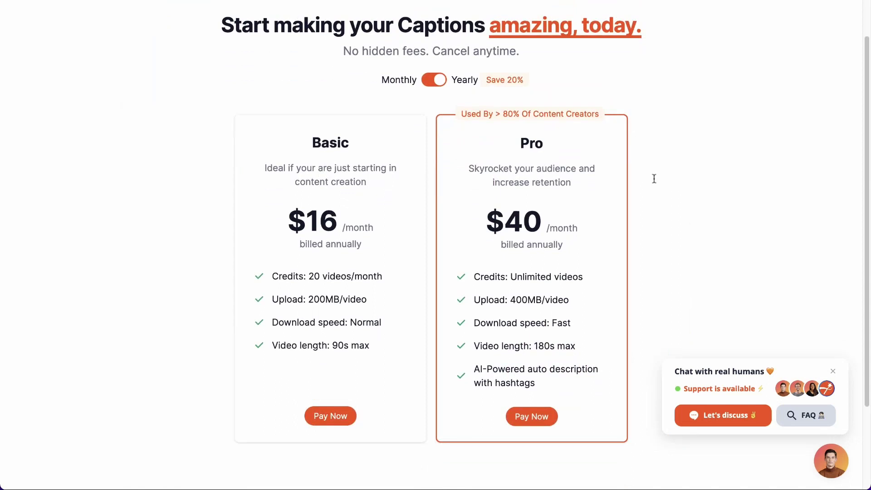
left_click(432, 80)
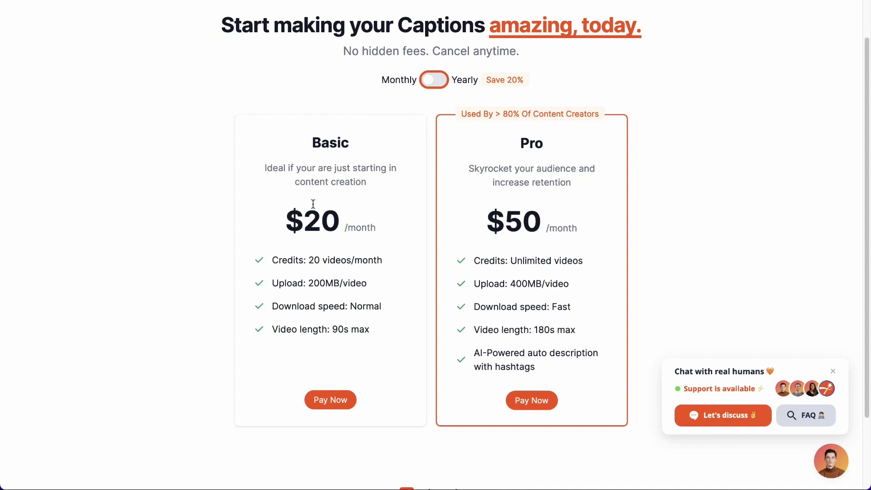
Highlight the Basic plan's 20 videos/month and 90s limit and Pro's unlimited videos, comparing yearly, then ending on monthly
left_click_drag(309, 260, 382, 259)
left_click(381, 260)
left_click_drag(331, 332, 368, 330)
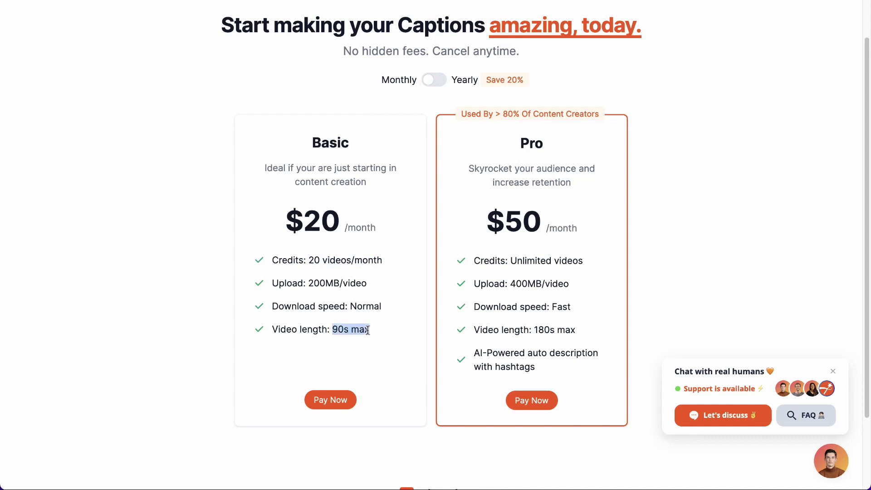
left_click_drag(367, 330, 369, 329)
left_click_drag(508, 261, 585, 262)
left_click(583, 273)
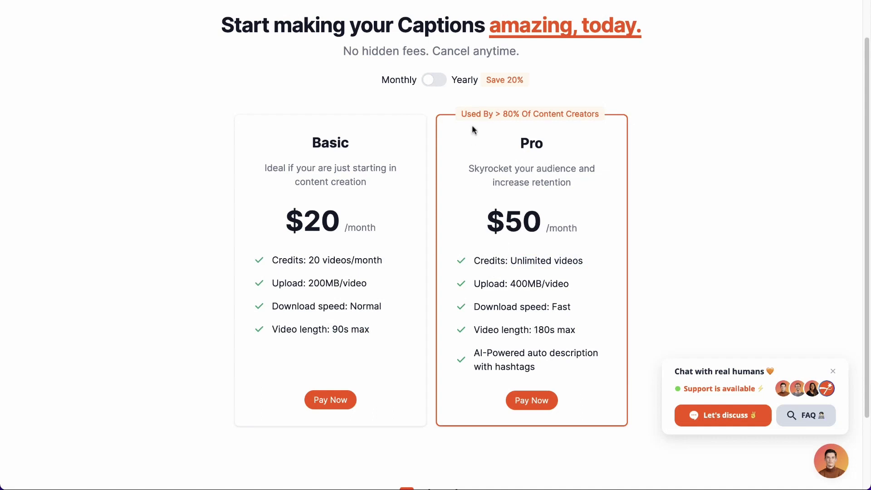
left_click(435, 88)
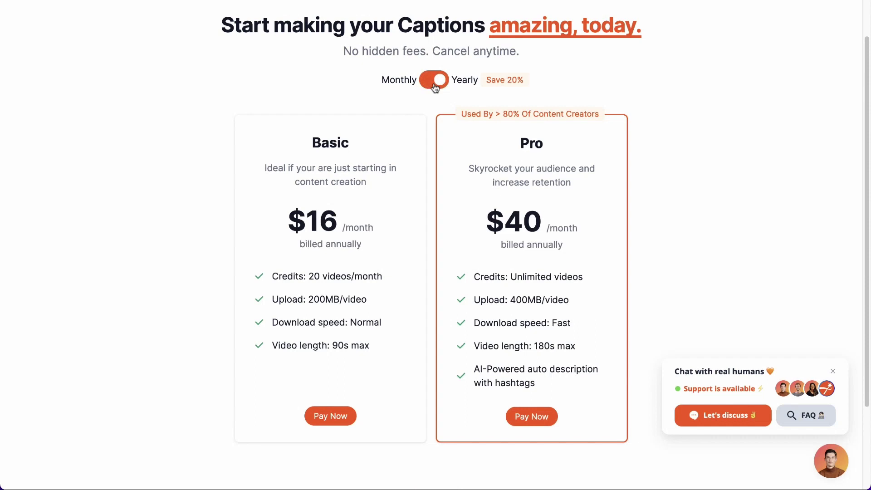
left_click(435, 86)
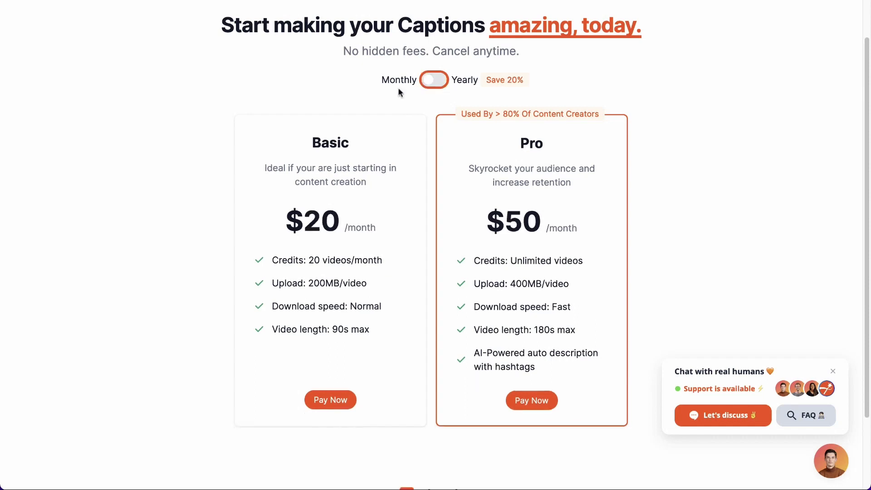